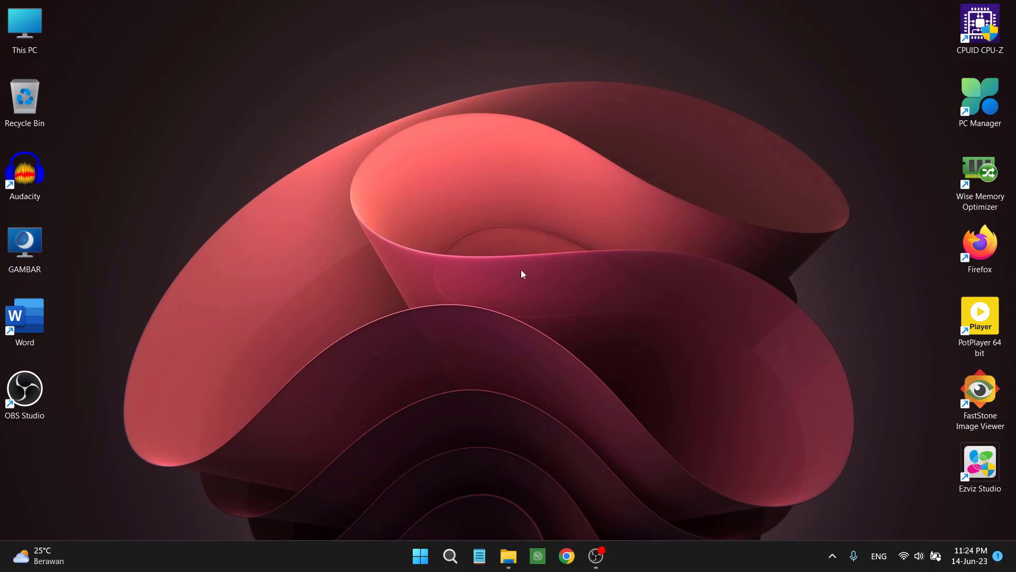
Open Chrome with the "Orang 1" profile and search Google for "download vmware workstation"
{"action": "left_click", "coordinate": [572, 562]}
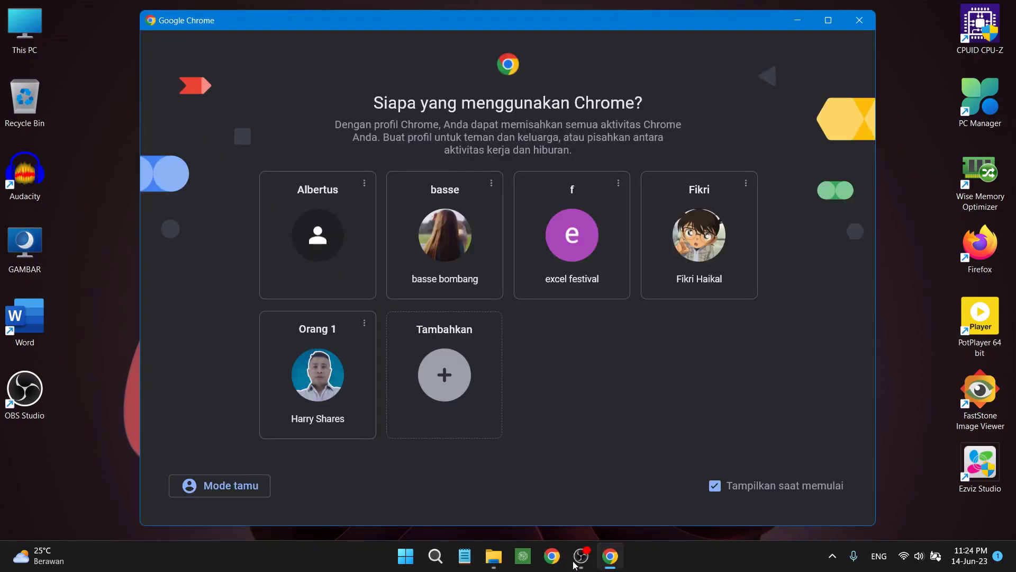
{"action": "mouse_move", "coordinate": [573, 565]}
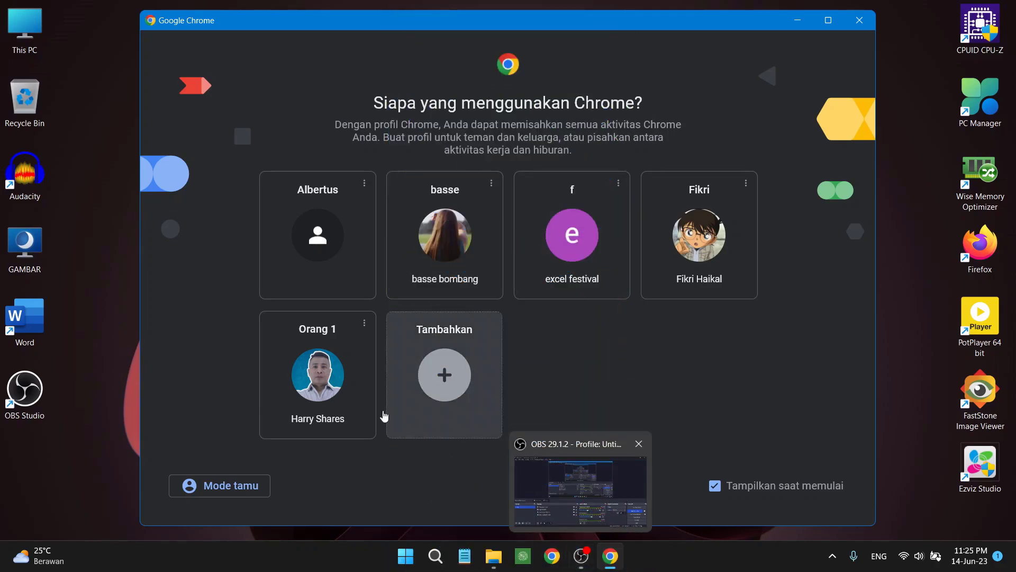
{"action": "left_click", "coordinate": [320, 376]}
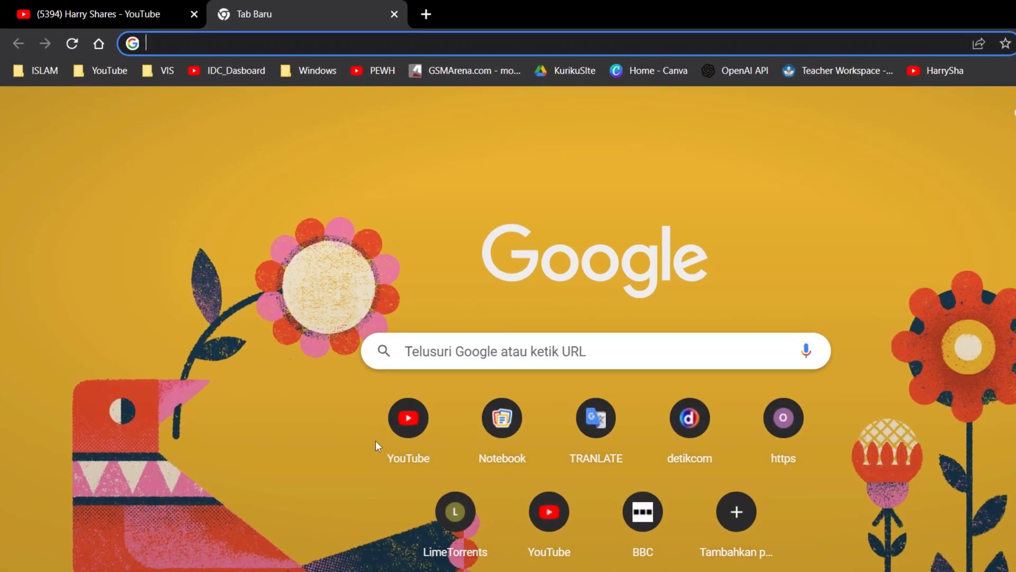
{"action": "type", "text": "download vmware workstation"}
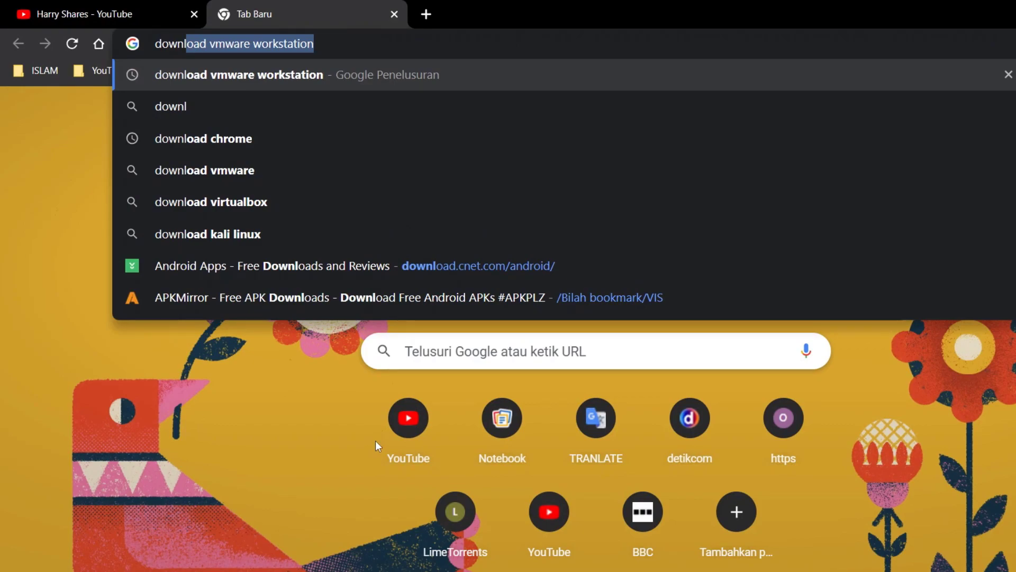
{"action": "key", "text": "Return"}
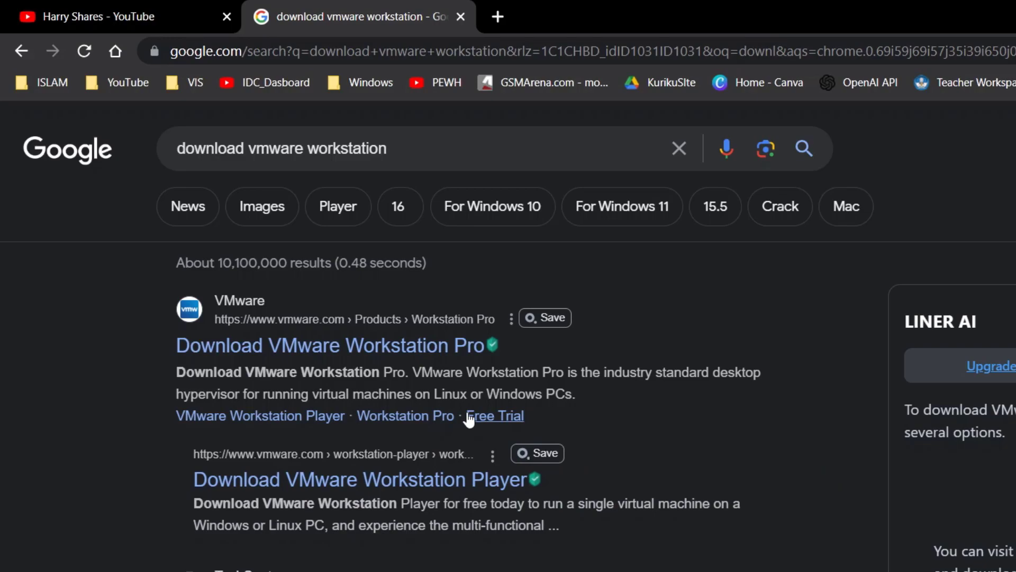
Open the "Download VMware Workstation Pro" result and go to the Workstation 17 Pro download links
{"action": "left_click", "coordinate": [443, 353]}
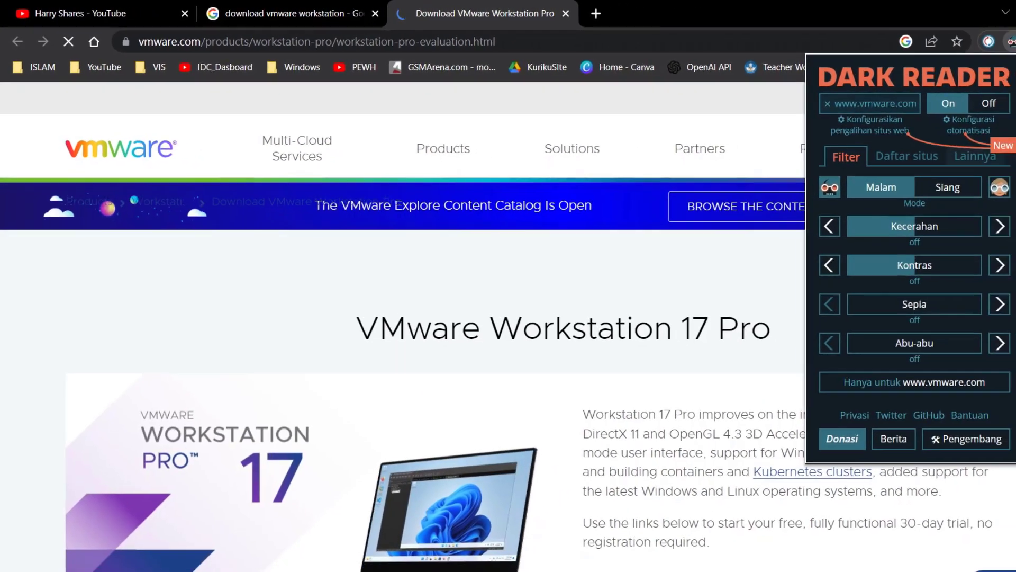
{"action": "left_click", "coordinate": [1012, 125]}
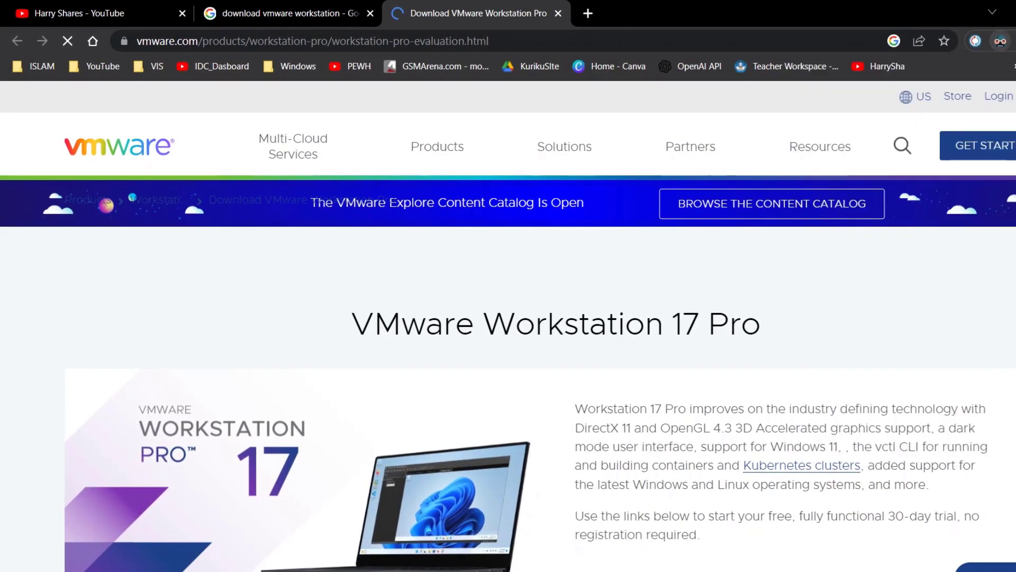
{"action": "scroll", "coordinate": [508, 317], "scroll_direction": "down", "scroll_amount": 8}
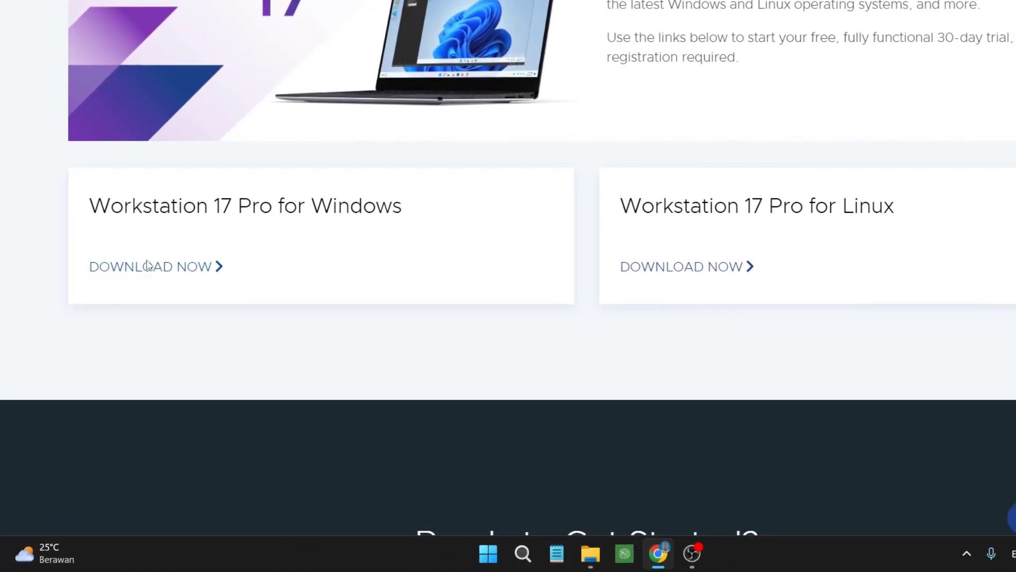
Start downloading the Workstation 17 Pro for Windows installer and cancel the running download
{"action": "left_click", "coordinate": [149, 266]}
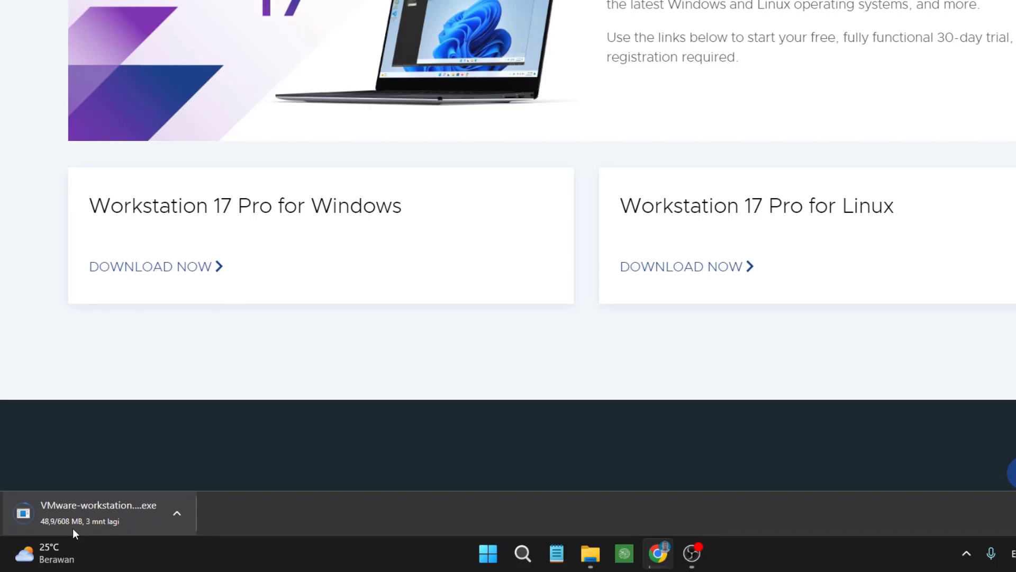
{"action": "left_click", "coordinate": [123, 513]}
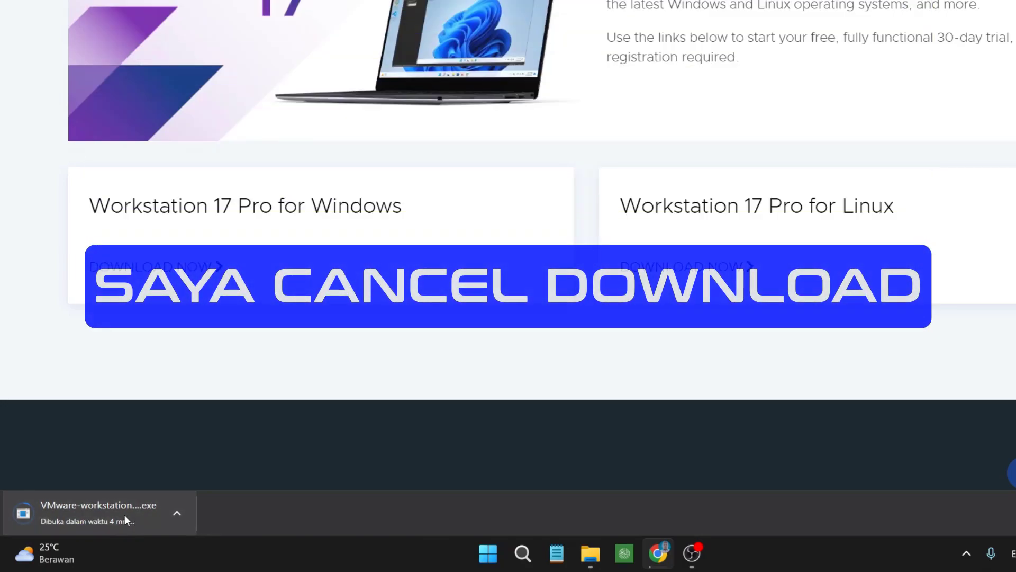
{"action": "left_click", "coordinate": [177, 513]}
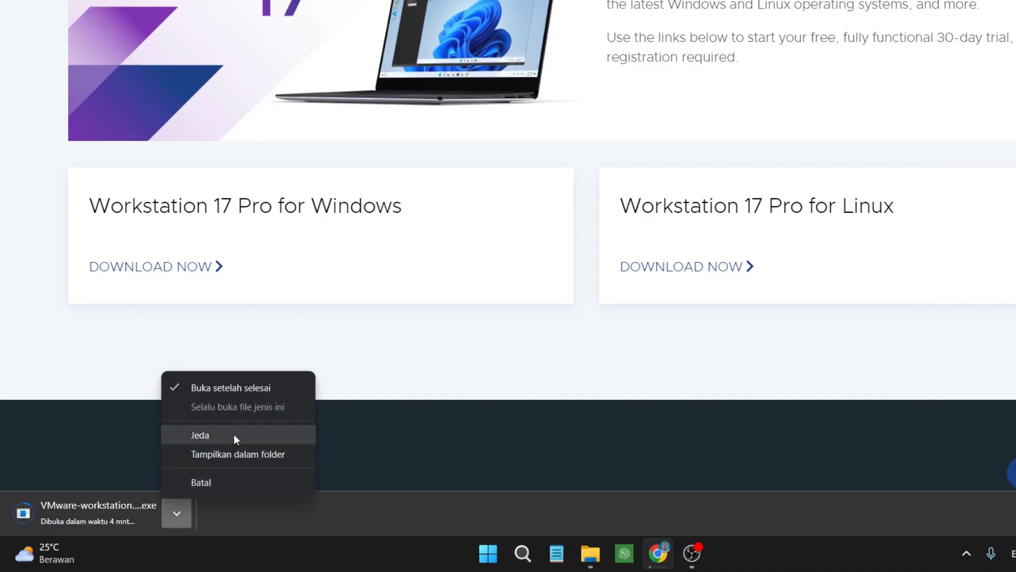
{"action": "left_click", "coordinate": [233, 480]}
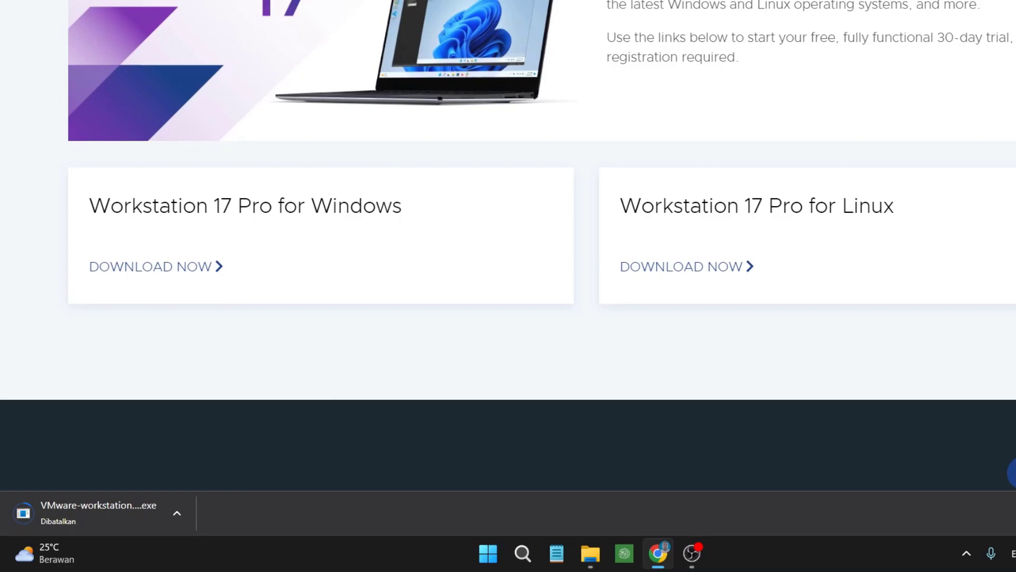
Switch to File Explorer and launch the existing VMware-workstation-full-17.0.0-20800274 installer
{"action": "key", "text": "super+d"}
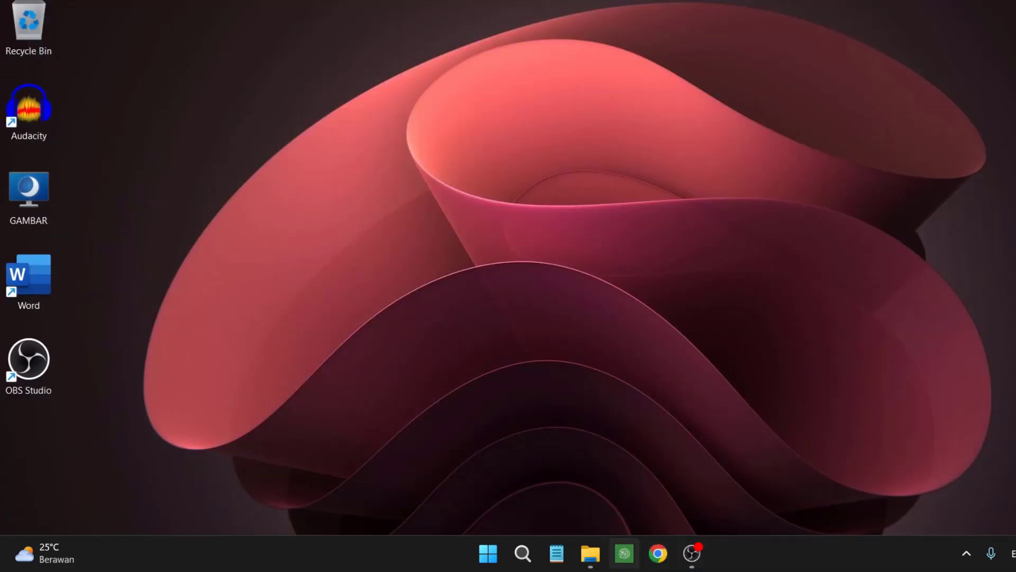
{"action": "left_click", "coordinate": [590, 553]}
{"action": "left_click", "coordinate": [474, 491]}
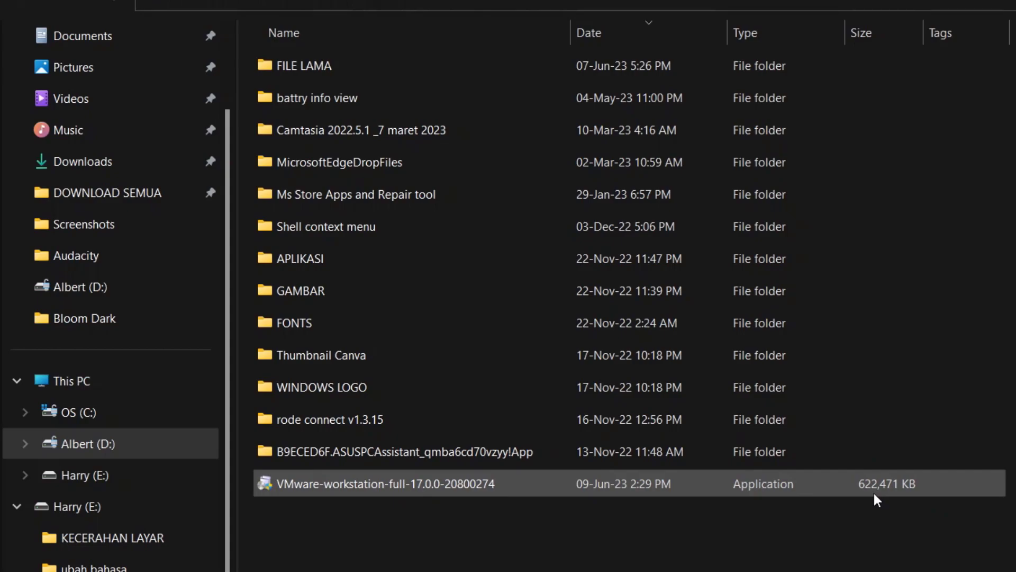
{"action": "double_click", "coordinate": [469, 486]}
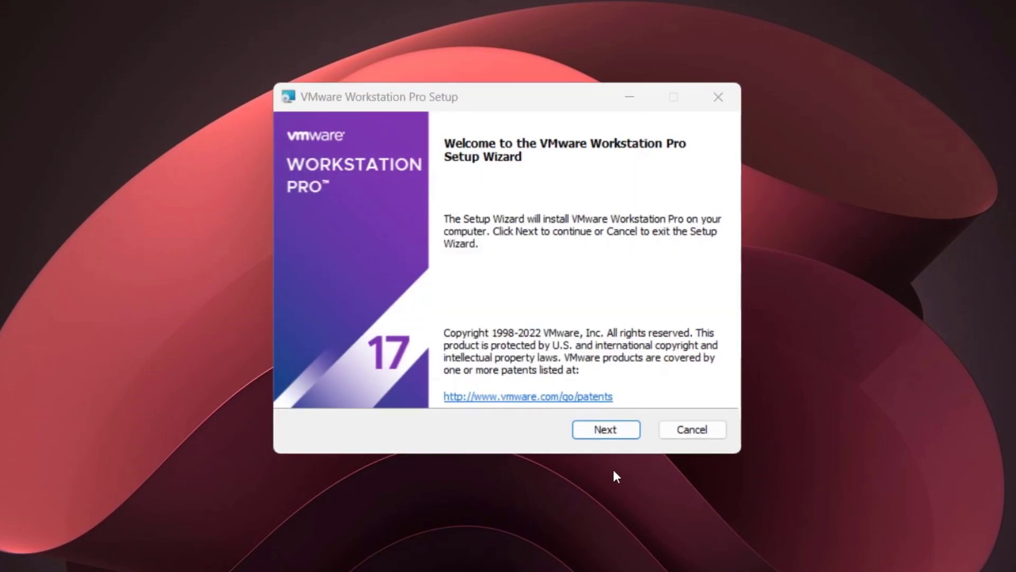
Start the VMware Workstation Pro setup, accept the license agreement and continue past the compatibility page to Custom Setup
{"action": "left_click", "coordinate": [606, 428]}
{"action": "left_click", "coordinate": [304, 386]}
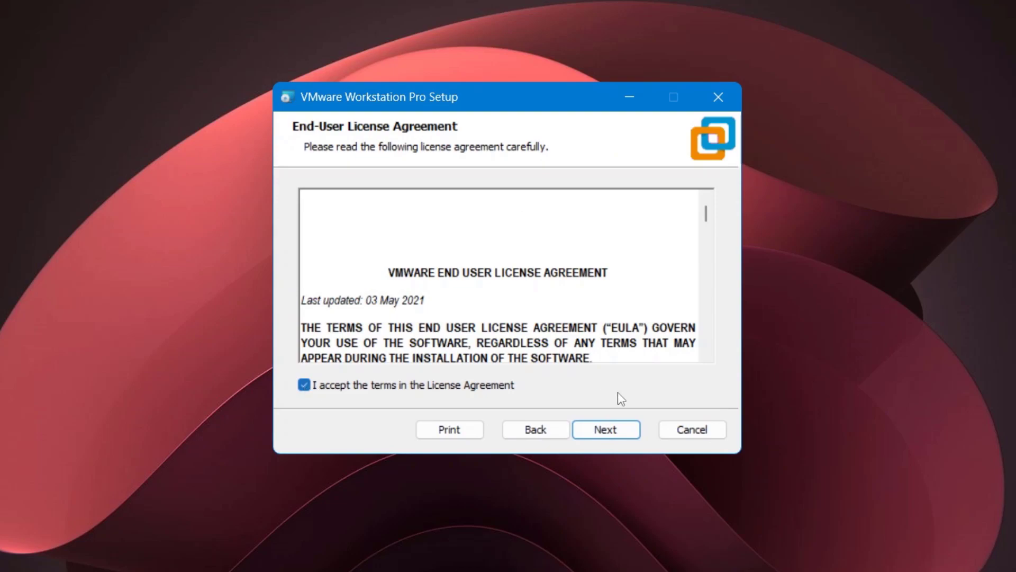
{"action": "left_click", "coordinate": [608, 431]}
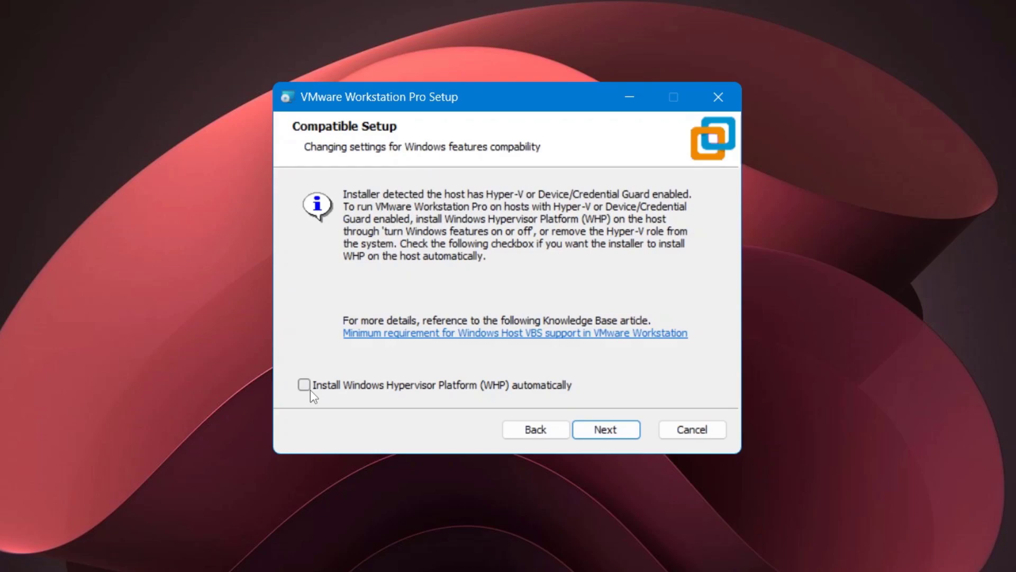
{"action": "left_click", "coordinate": [603, 429]}
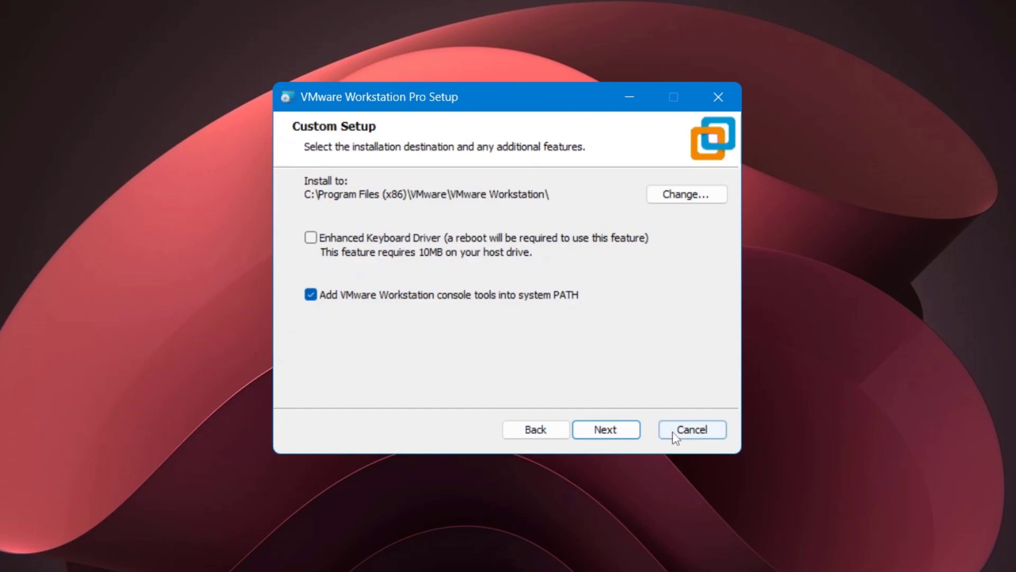
Keep the default install location, user experience settings and Desktop and Start Menu shortcuts, and install VMware Workstation Pro
{"action": "left_click", "coordinate": [612, 428]}
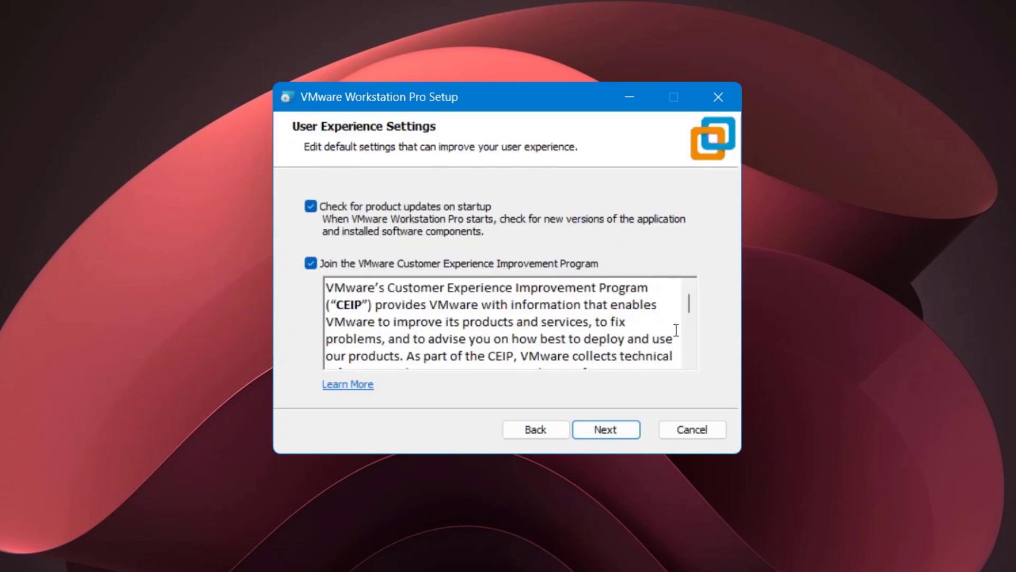
{"action": "left_click", "coordinate": [616, 435]}
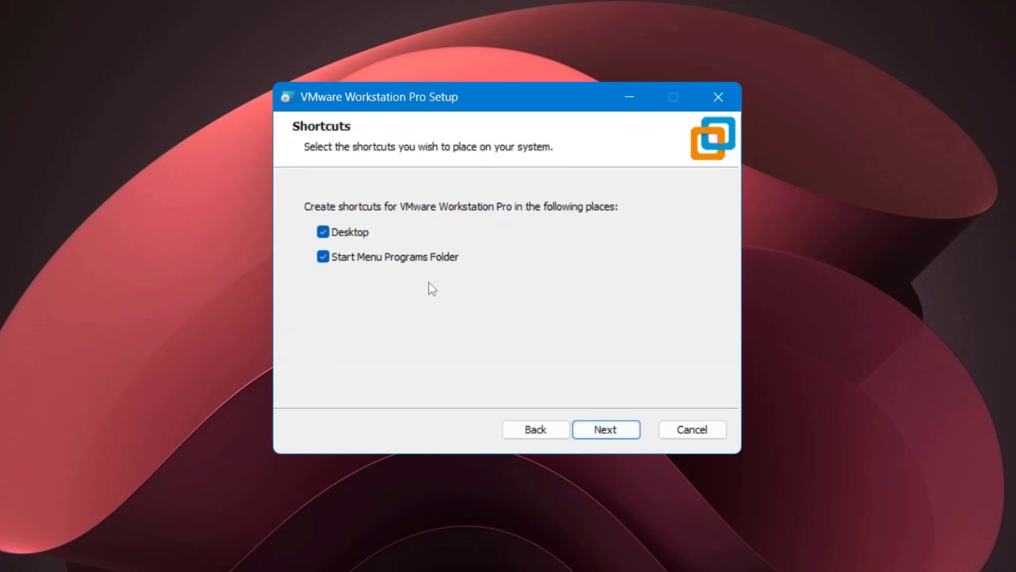
{"action": "left_click", "coordinate": [615, 432]}
{"action": "left_click", "coordinate": [618, 429]}
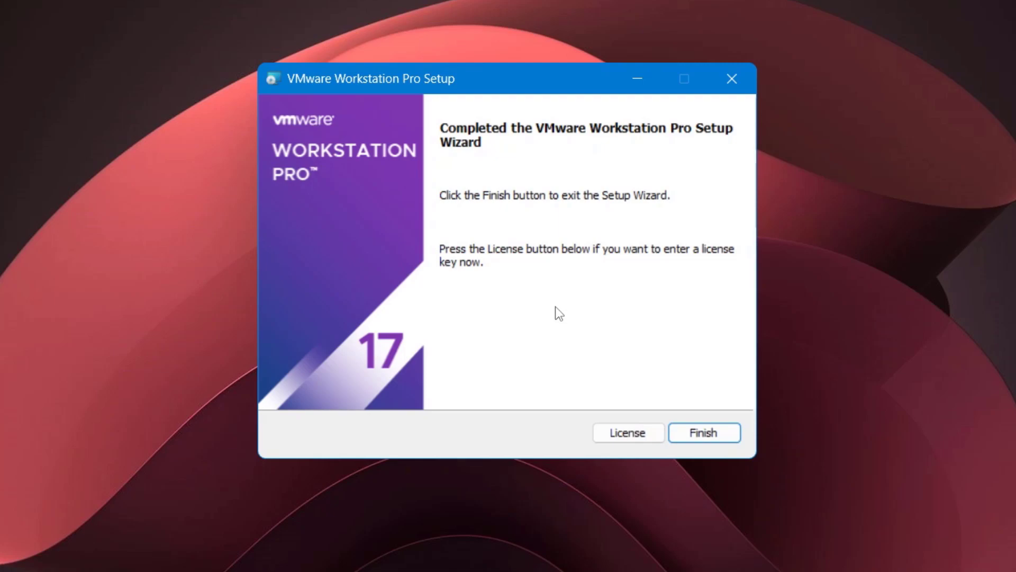
Open the license key entry, skip it without entering a key, and finish the setup wizard
{"action": "left_click", "coordinate": [646, 433]}
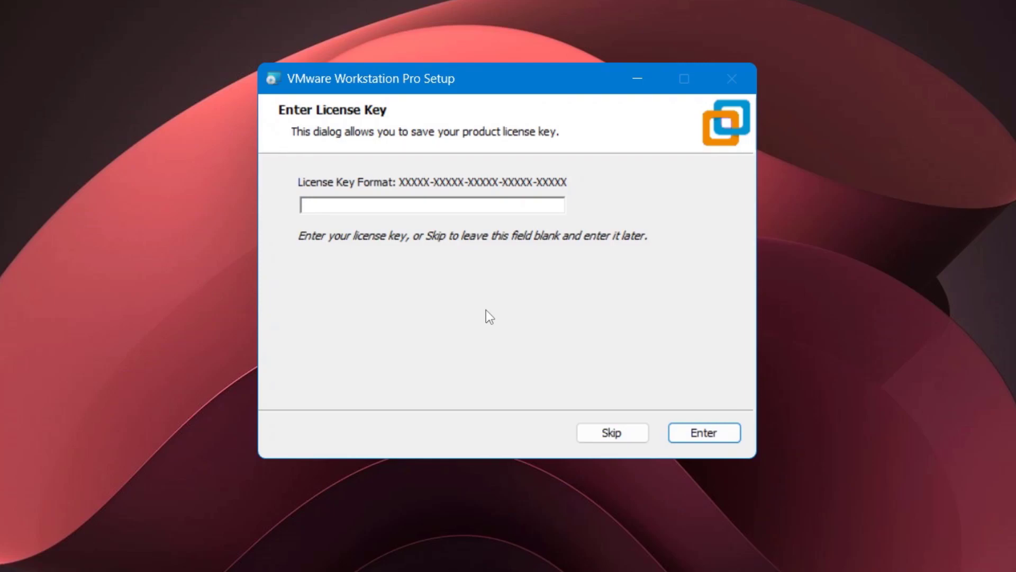
{"action": "left_click", "coordinate": [606, 431]}
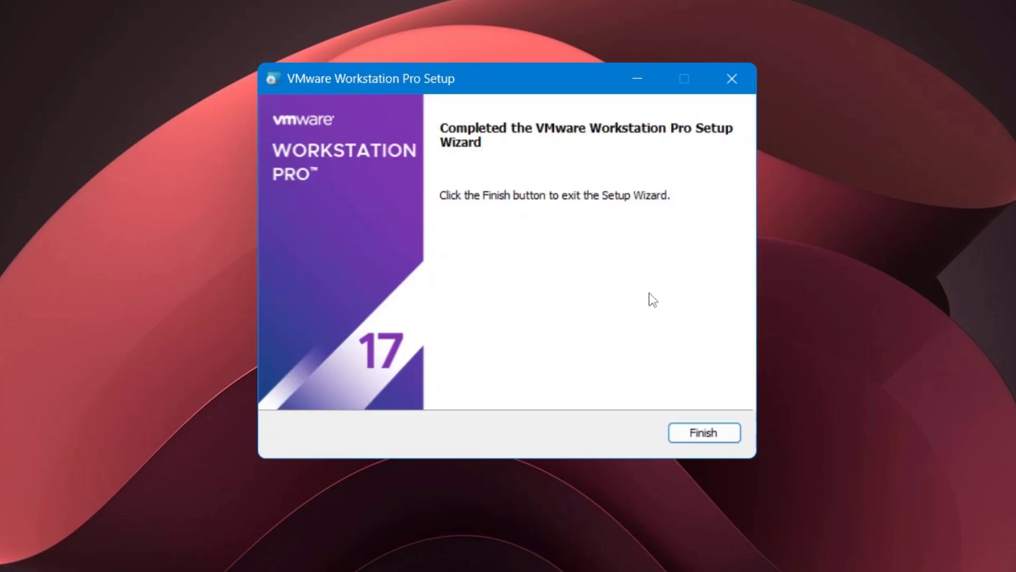
{"action": "left_click", "coordinate": [705, 433]}
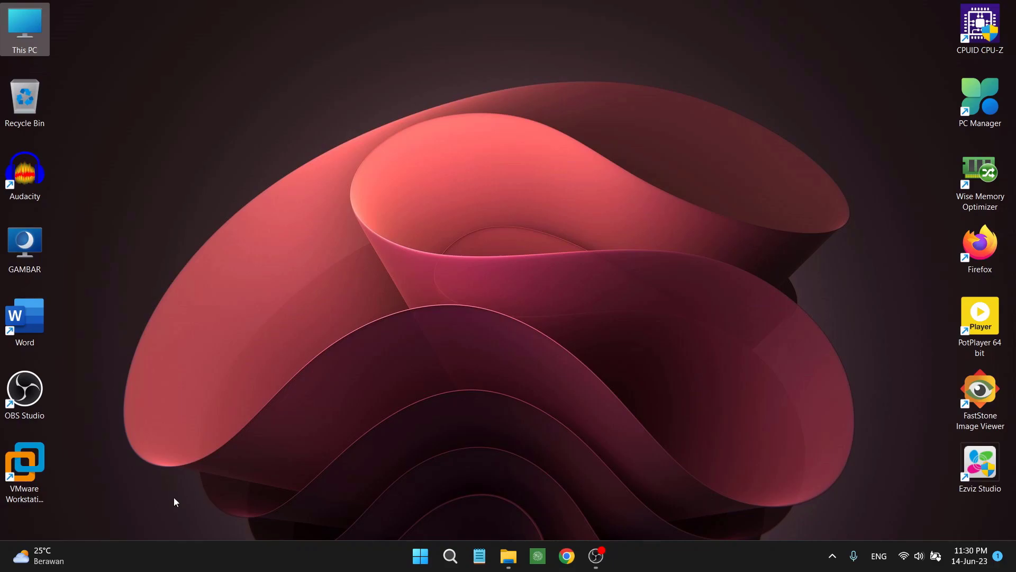
Launch VMware Workstation from the desktop and start it with the 30-day trial option
{"action": "left_click", "coordinate": [28, 461]}
{"action": "double_click", "coordinate": [29, 460]}
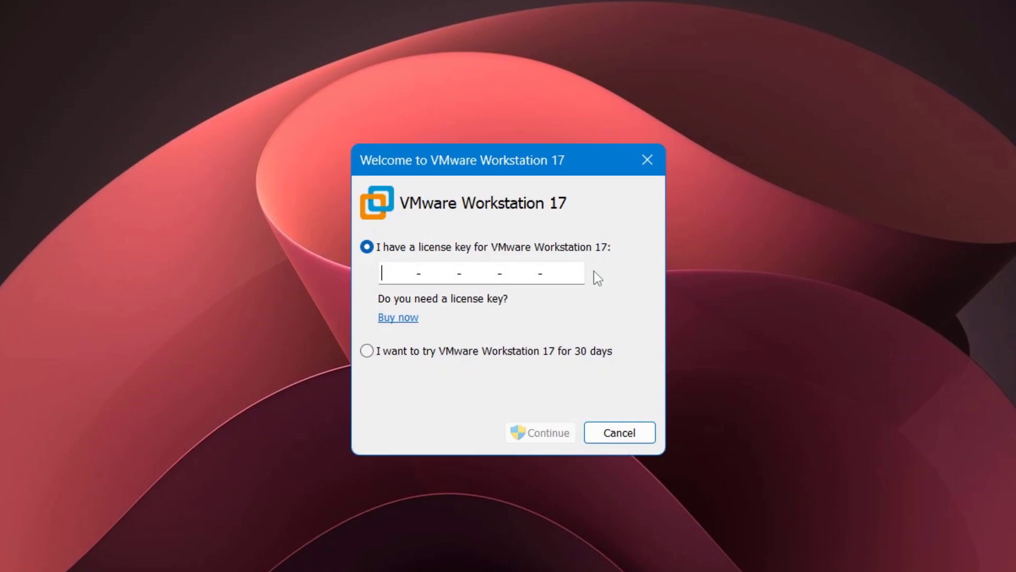
{"action": "left_click", "coordinate": [369, 351]}
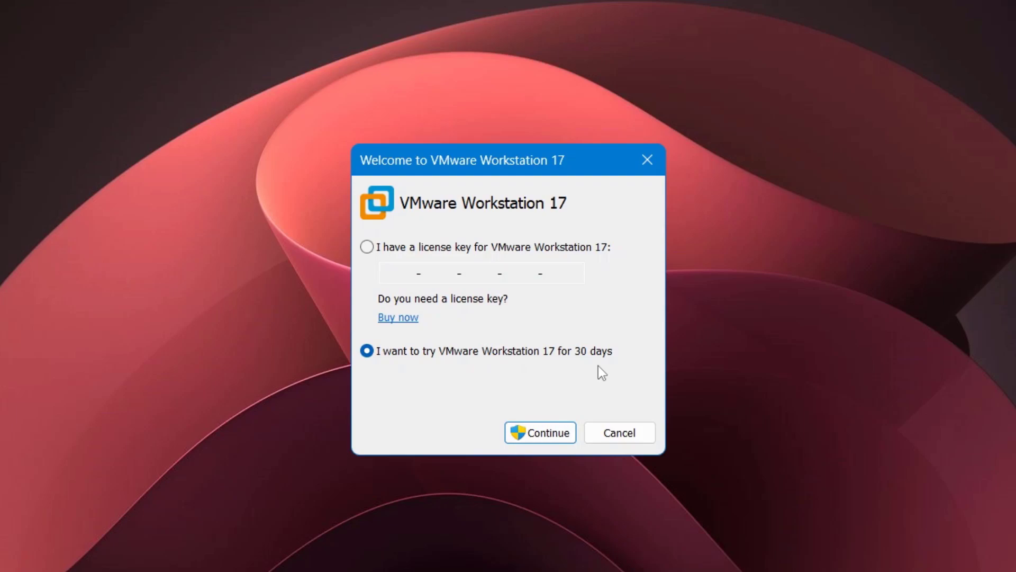
{"action": "left_click", "coordinate": [534, 435]}
{"action": "left_click", "coordinate": [541, 439]}
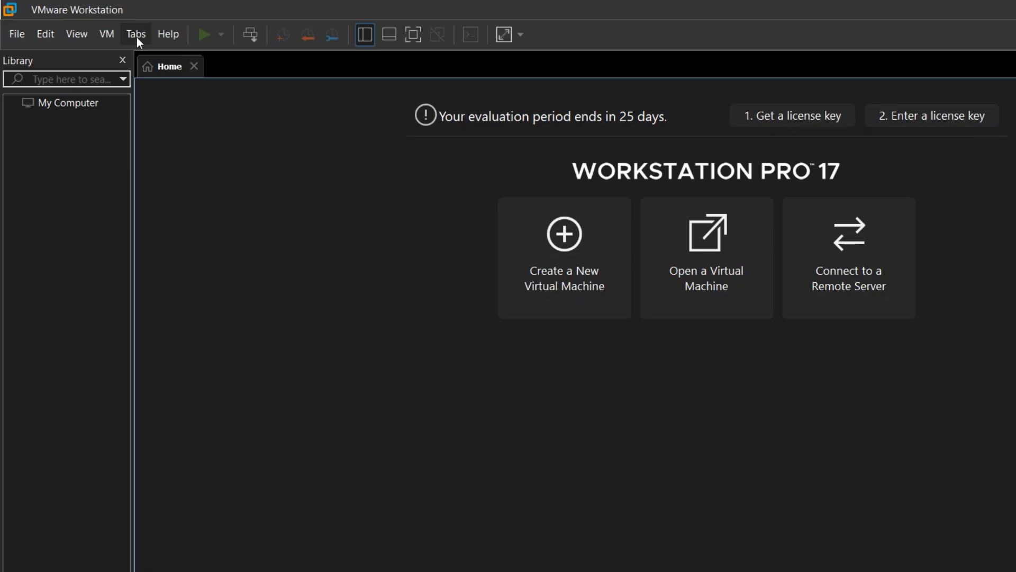
Show the My Computer entry from the library and open the Workstation preferences
{"action": "left_click", "coordinate": [63, 103]}
{"action": "left_click", "coordinate": [46, 36]}
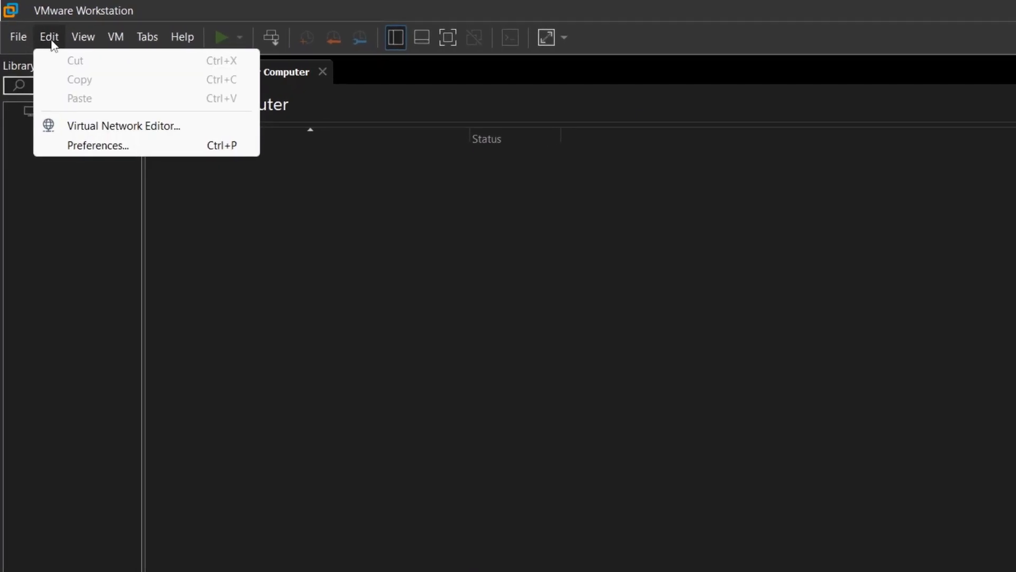
{"action": "left_click", "coordinate": [49, 37]}
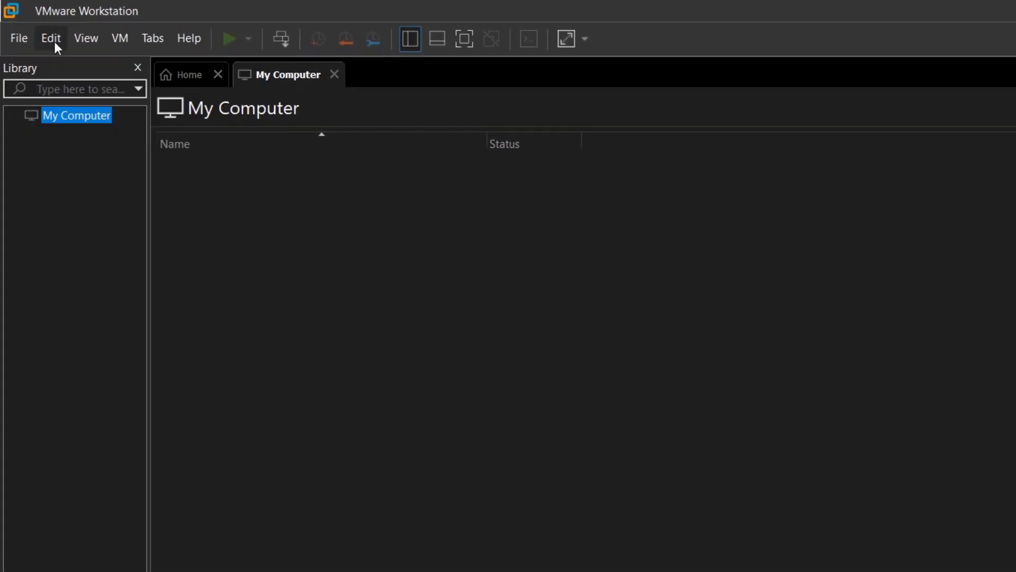
{"action": "left_click", "coordinate": [49, 37]}
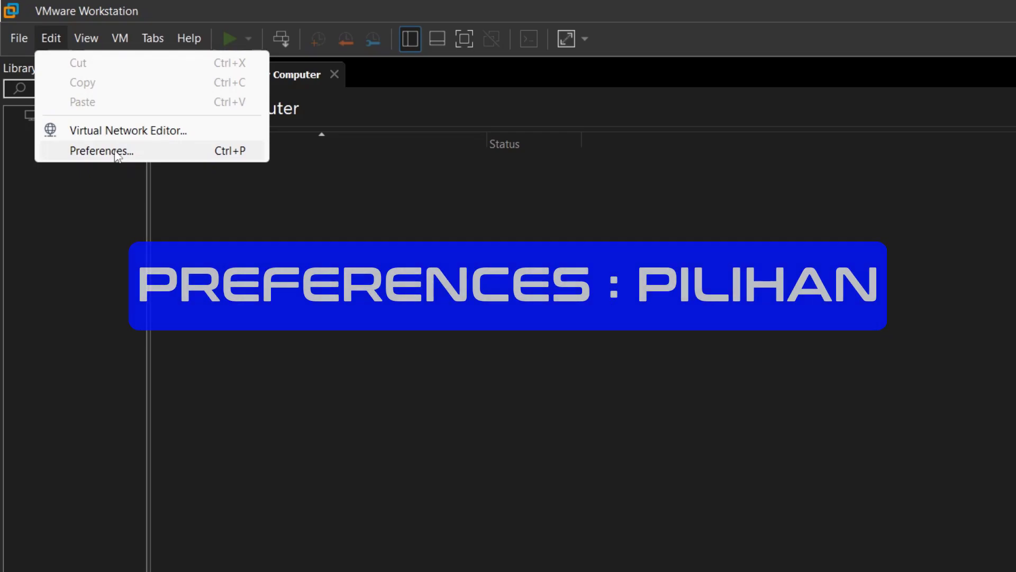
{"action": "left_click", "coordinate": [117, 152]}
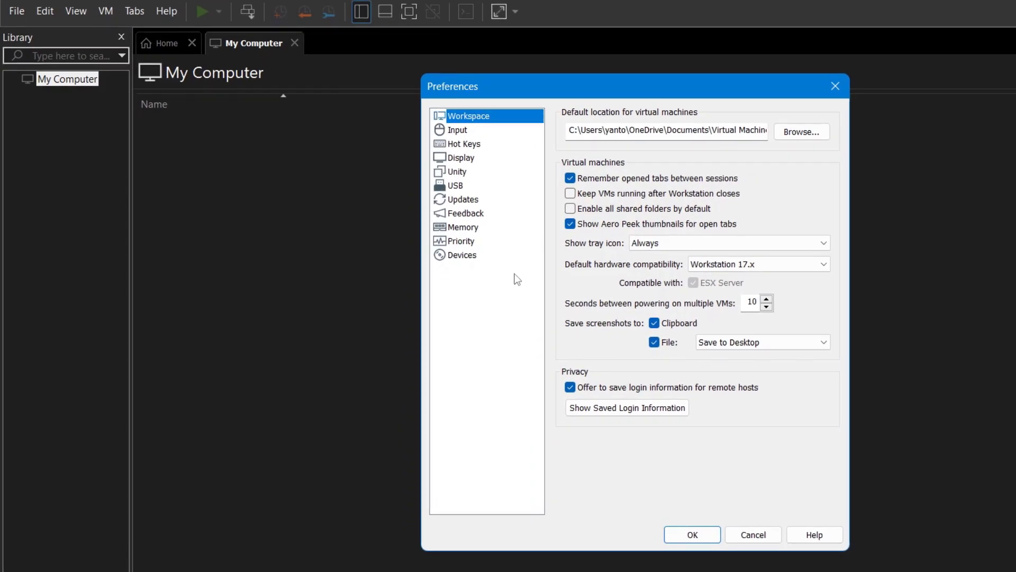
Review the Input, Hot Keys, Display, Unity and USB preferences
{"action": "left_click", "coordinate": [468, 131]}
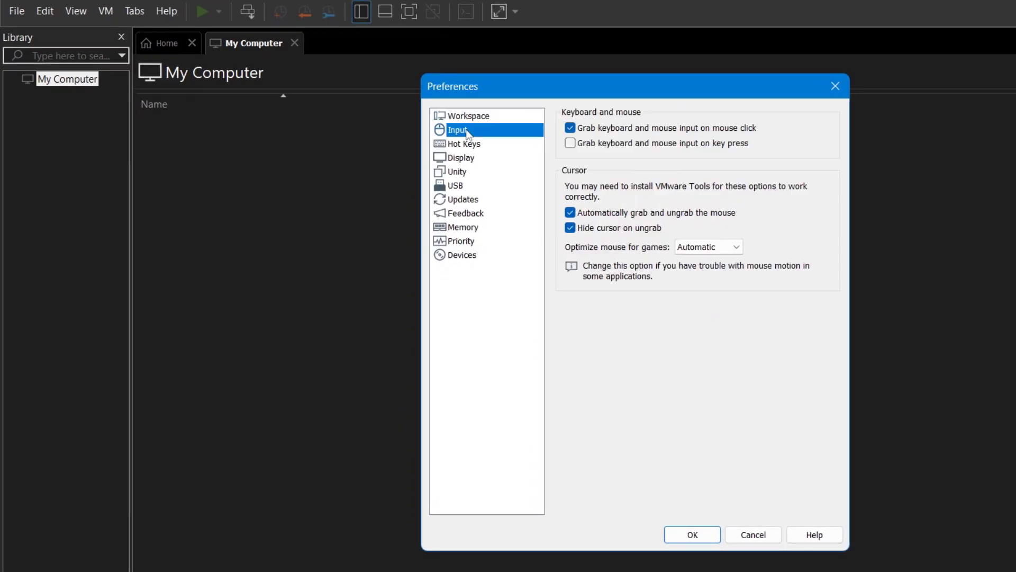
{"action": "left_click", "coordinate": [484, 146]}
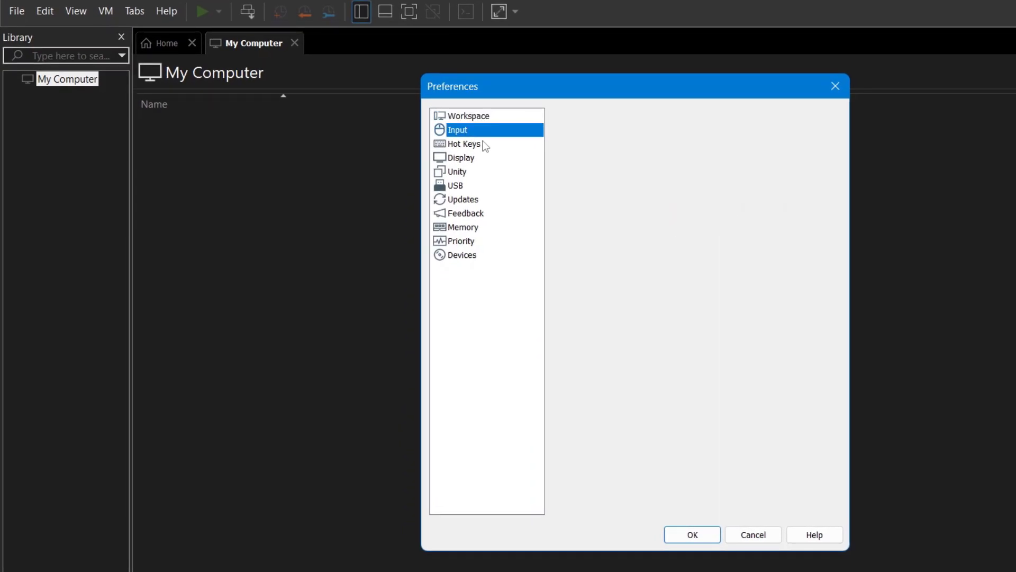
{"action": "left_click", "coordinate": [475, 159]}
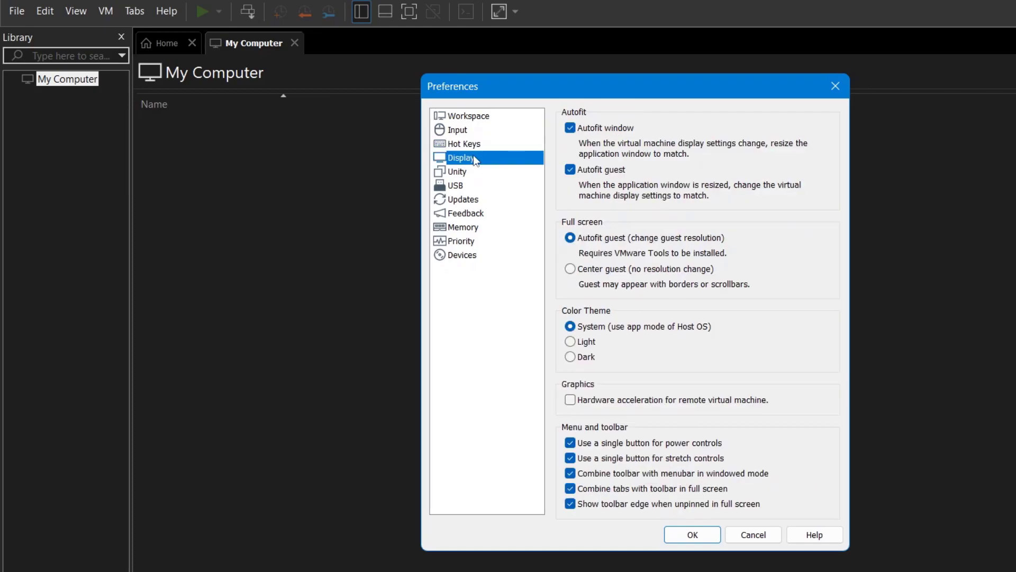
{"action": "left_click", "coordinate": [475, 173]}
{"action": "left_click", "coordinate": [475, 188]}
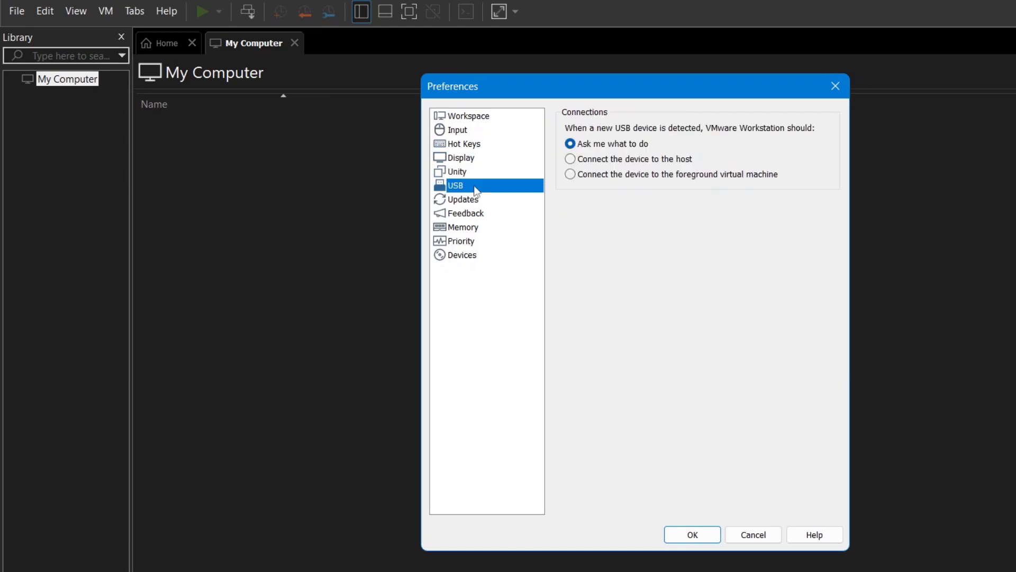
Enable automatic updating of VMware Tools on a virtual machine in the Updates preferences
{"action": "left_click", "coordinate": [479, 202]}
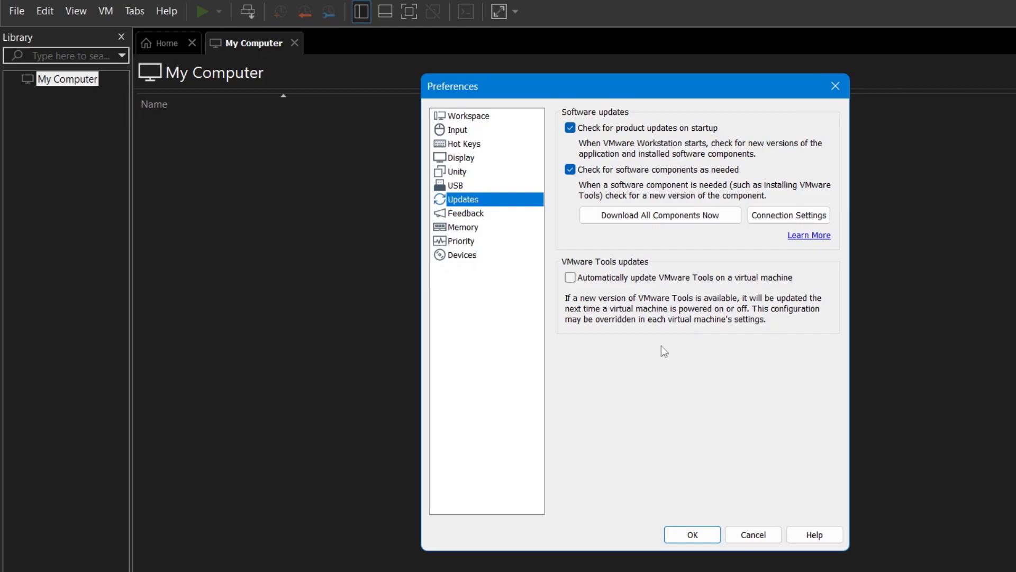
{"action": "left_click", "coordinate": [570, 277]}
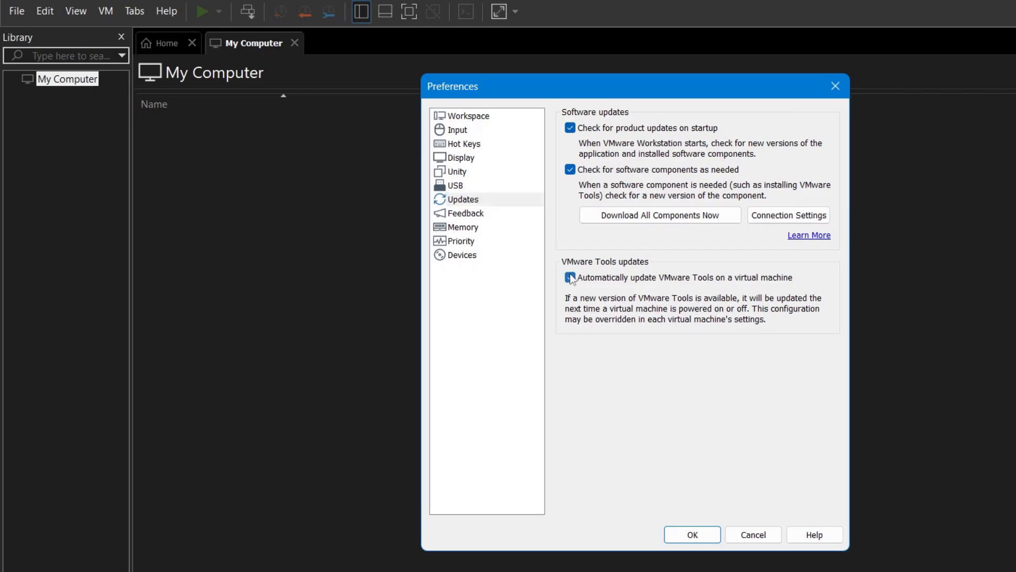
Review the Feedback, Memory, Priority and Devices preferences
{"action": "left_click", "coordinate": [479, 214]}
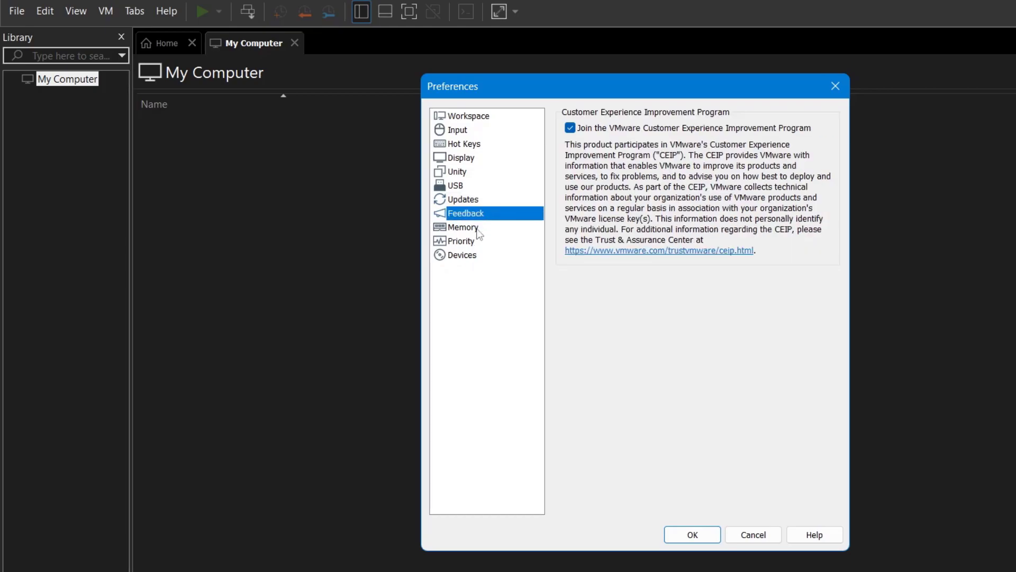
{"action": "left_click", "coordinate": [478, 229]}
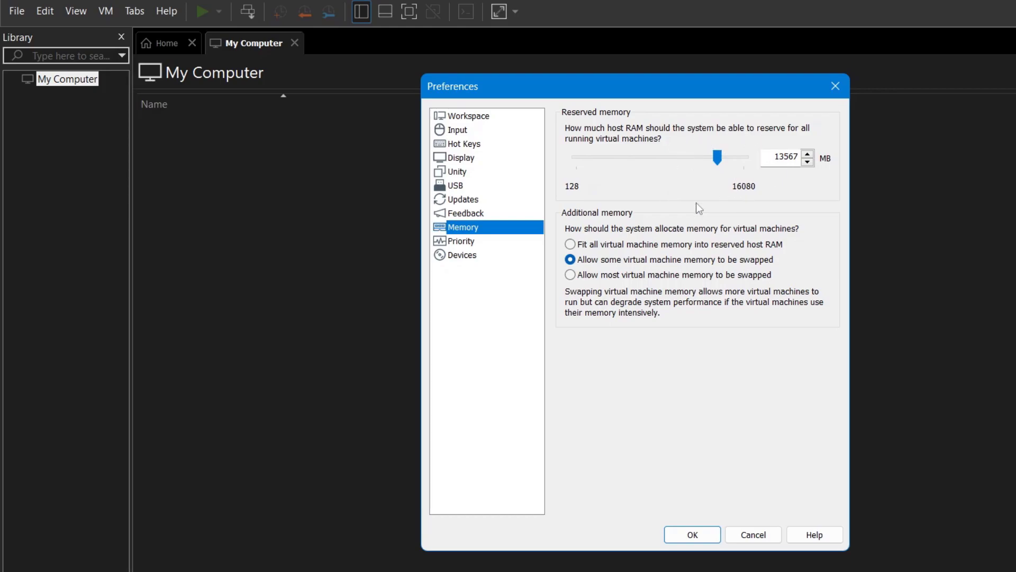
{"action": "left_click", "coordinate": [468, 242]}
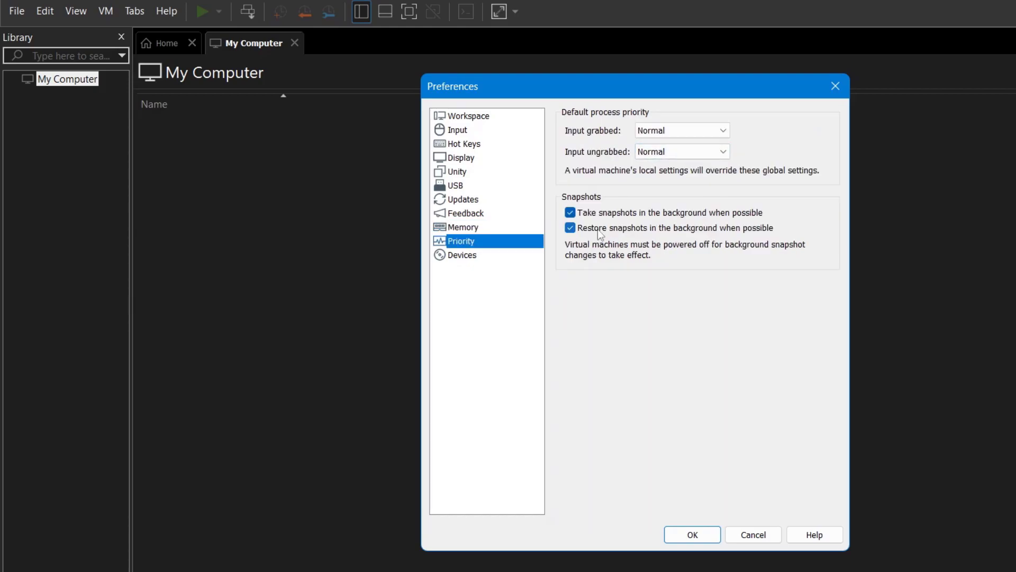
{"action": "left_click", "coordinate": [463, 258]}
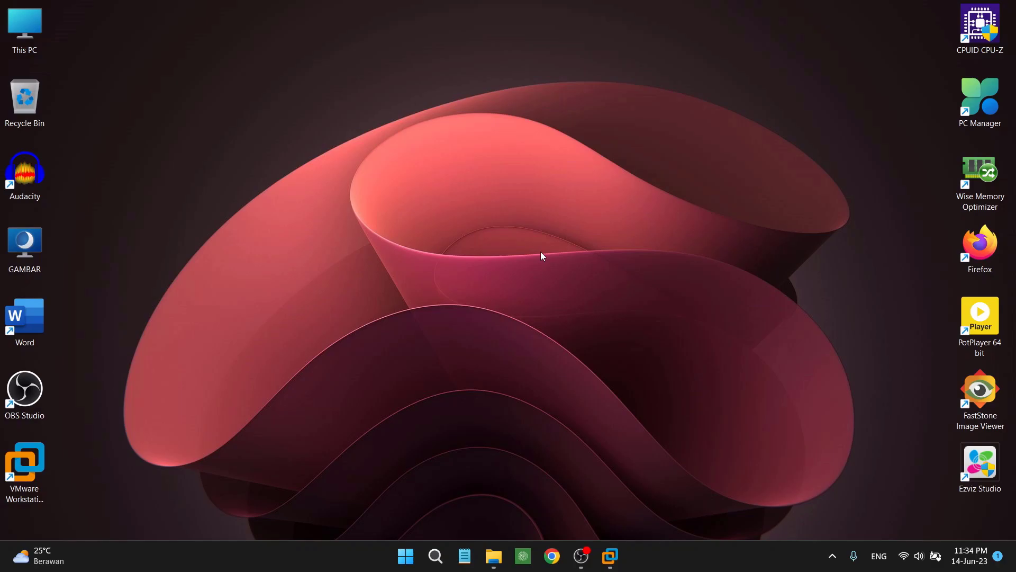
Switch from the desktop to the My Computer view of VMware Workstation
{"action": "mouse_move", "coordinate": [610, 555]}
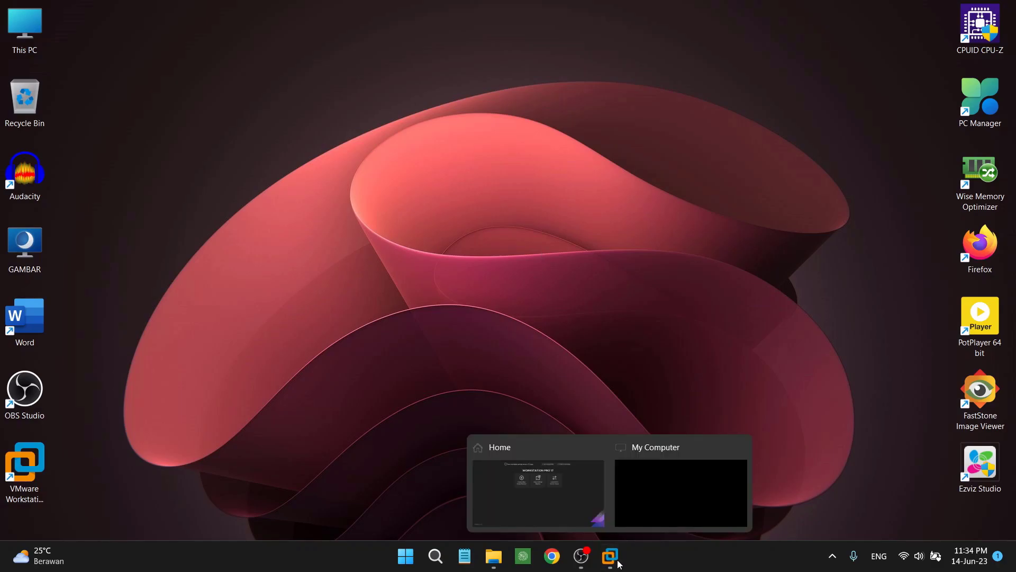
{"action": "left_click", "coordinate": [666, 507]}
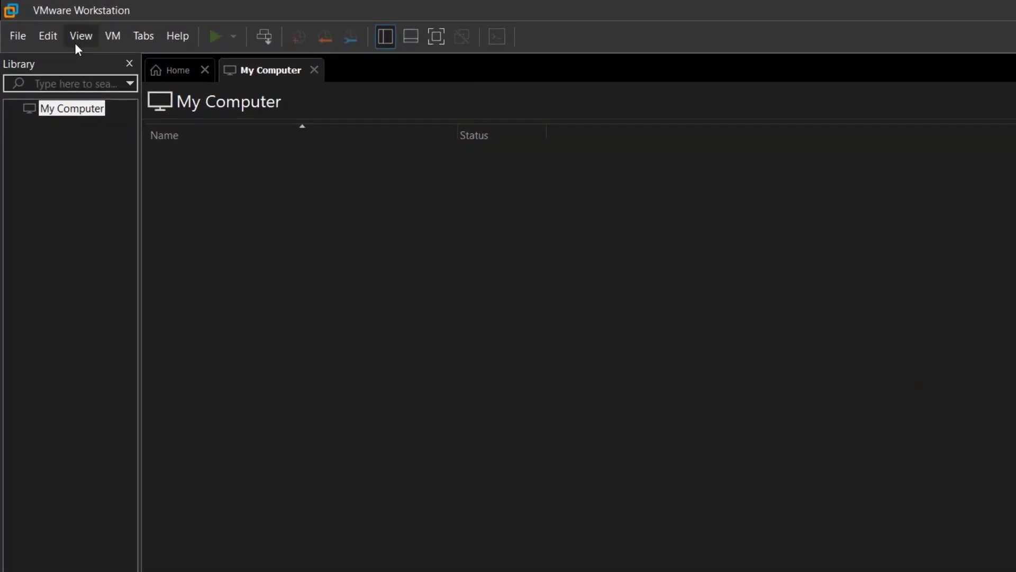
Examine which virtual machine commands are offered, such as Power, Snapshot, Manage and Settings, without running any
{"action": "left_click", "coordinate": [133, 31]}
{"action": "mouse_move", "coordinate": [108, 33]}
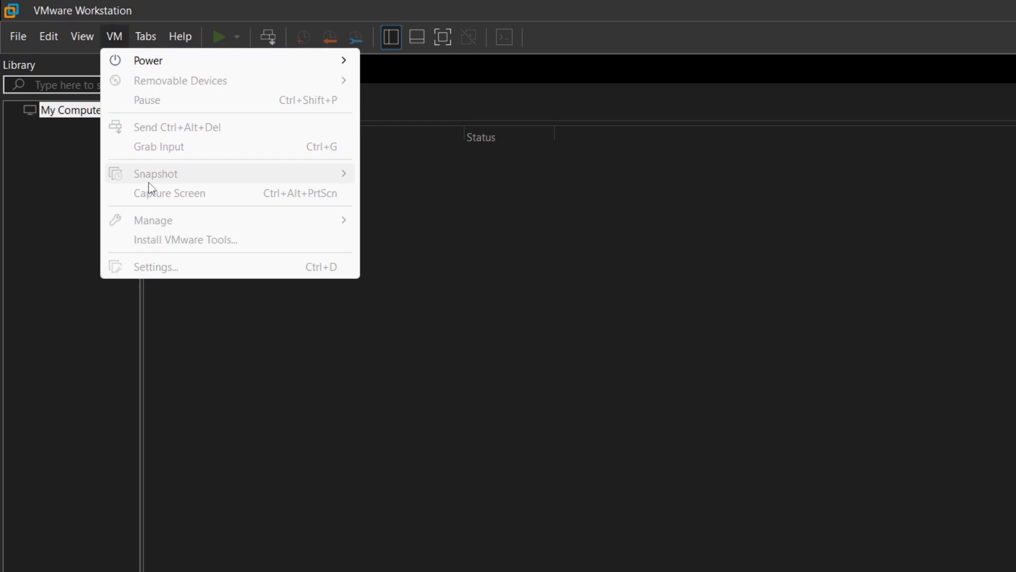
{"action": "key", "text": "Escape"}
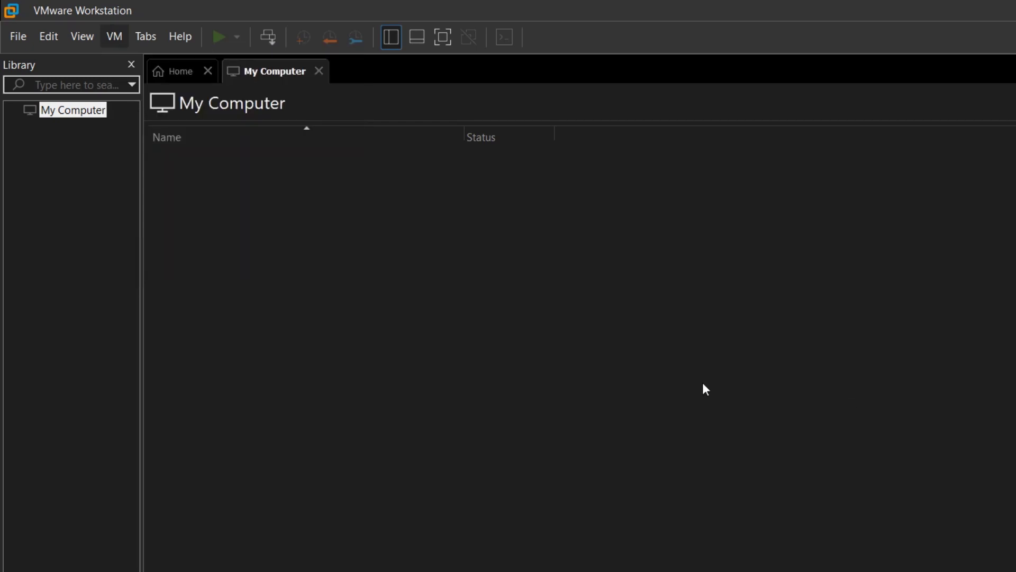
{"action": "left_click", "coordinate": [112, 33]}
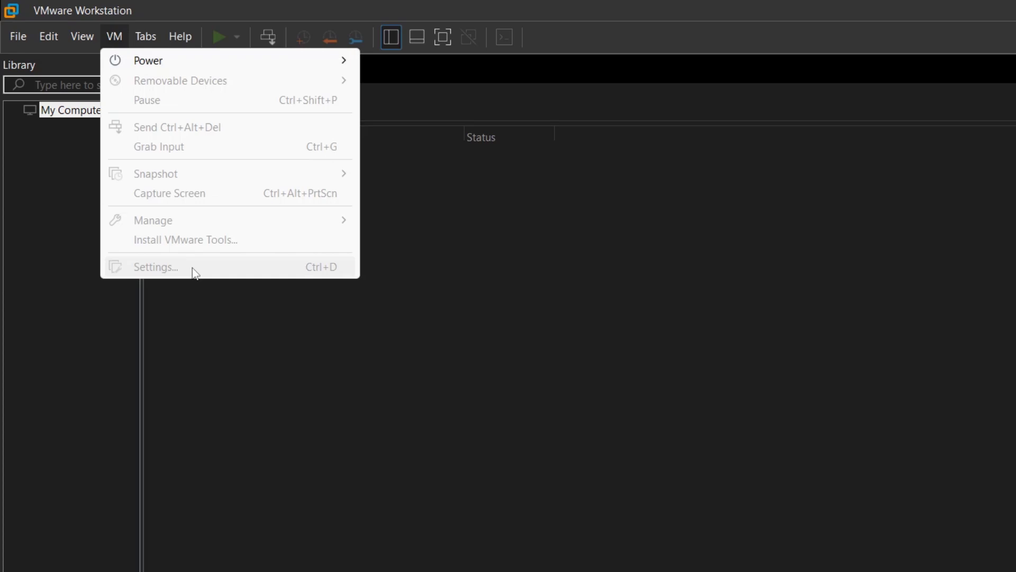
{"action": "left_click", "coordinate": [847, 381]}
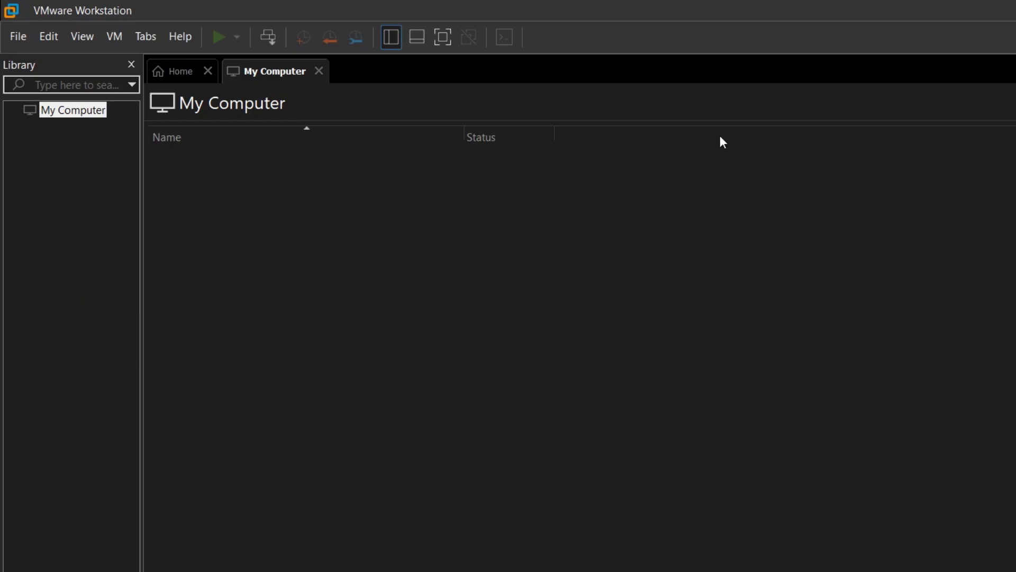
Find the New Virtual Machine command among the file commands
{"action": "left_click", "coordinate": [31, 36]}
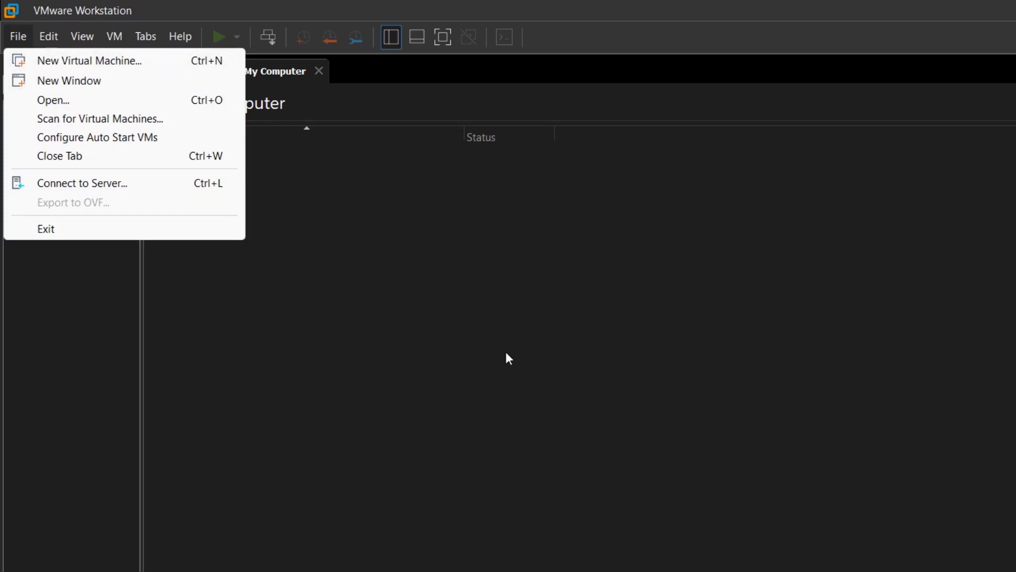
{"action": "left_click", "coordinate": [508, 356]}
{"action": "left_click", "coordinate": [17, 38]}
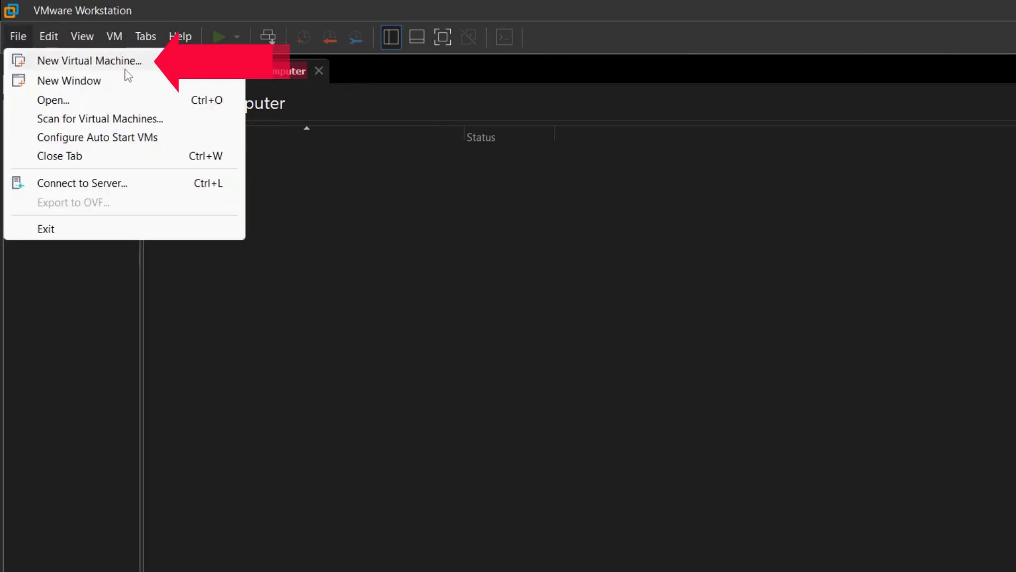